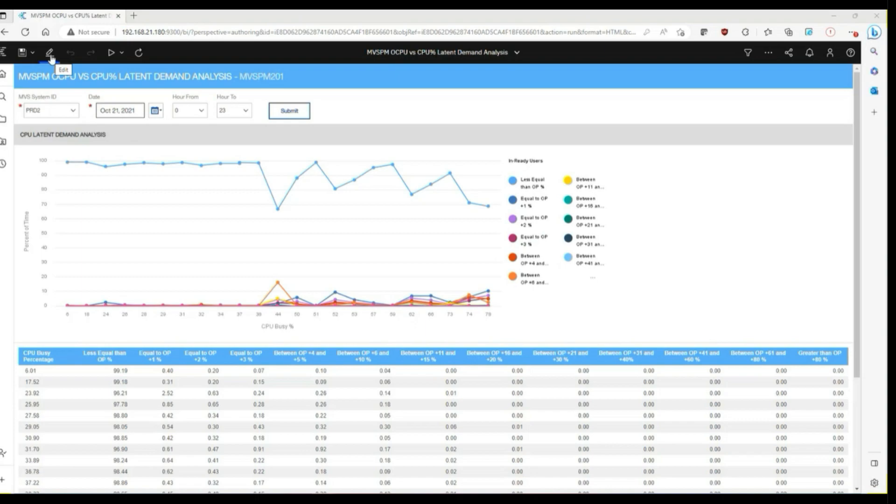
- Save an editable copy of the report in the Demo folder of My content as "MVSPM OCPU vs CPU% Latent Demand Analysis - Custom Change"
left_click(50, 55)
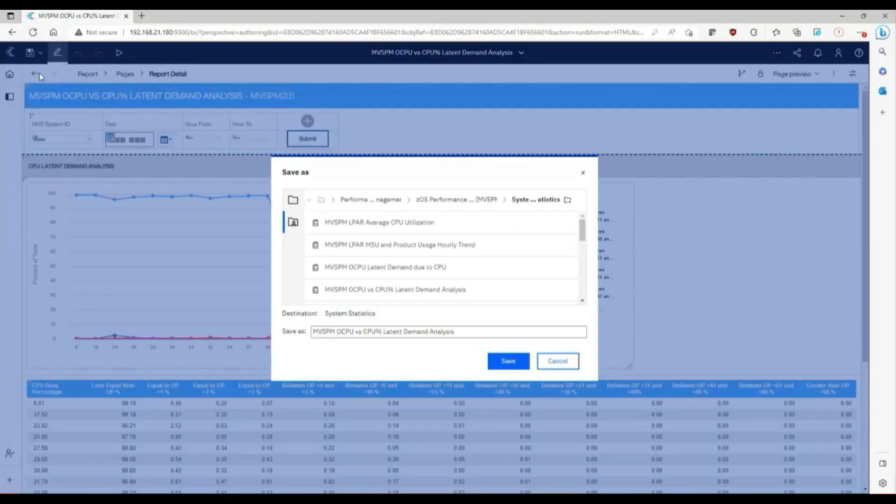
left_click(293, 200)
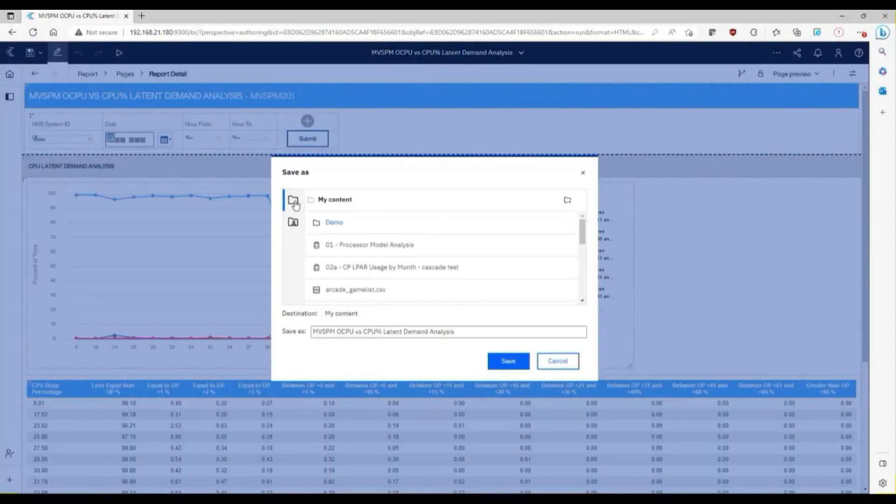
left_click(334, 223)
left_click(491, 332)
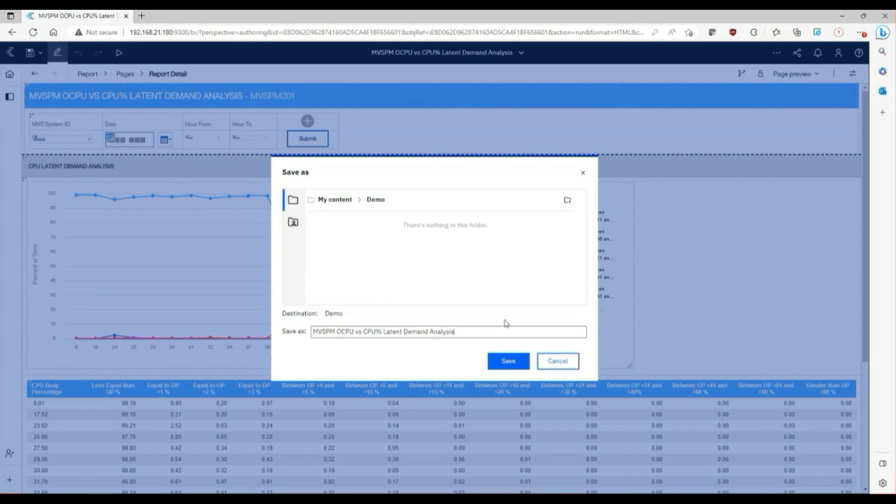
type("- Custom Change")
left_click(508, 362)
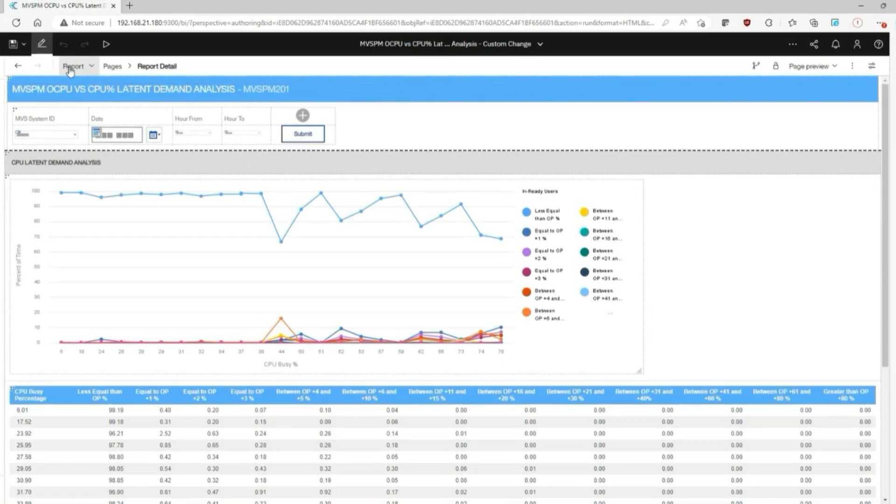
- Open the report's MVSPM_SYSTEM_HV query and display its properties
left_click(70, 69)
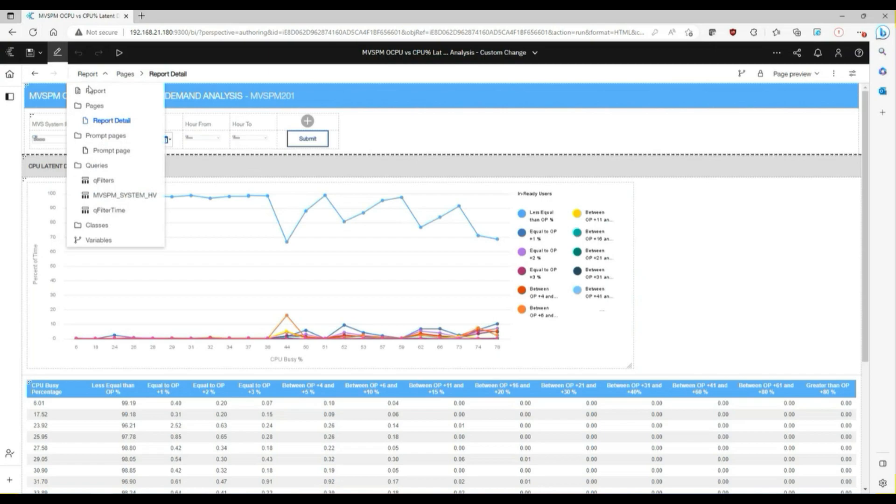
left_click(147, 196)
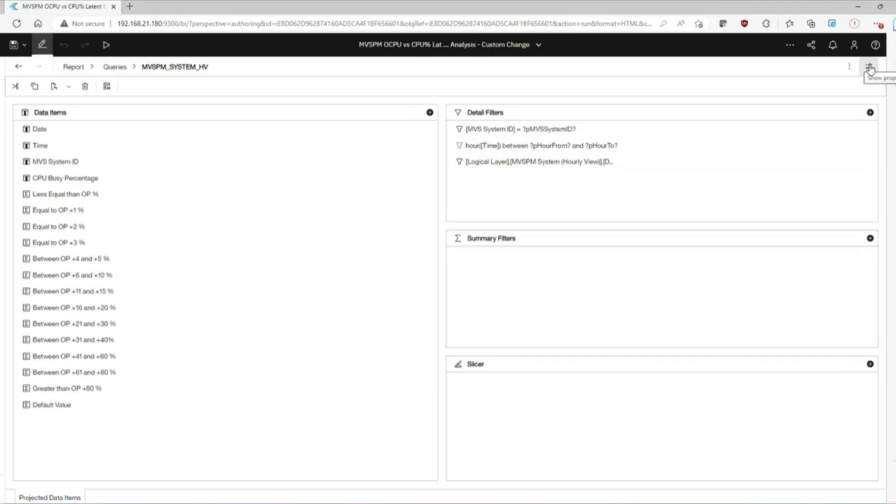
left_click(870, 69)
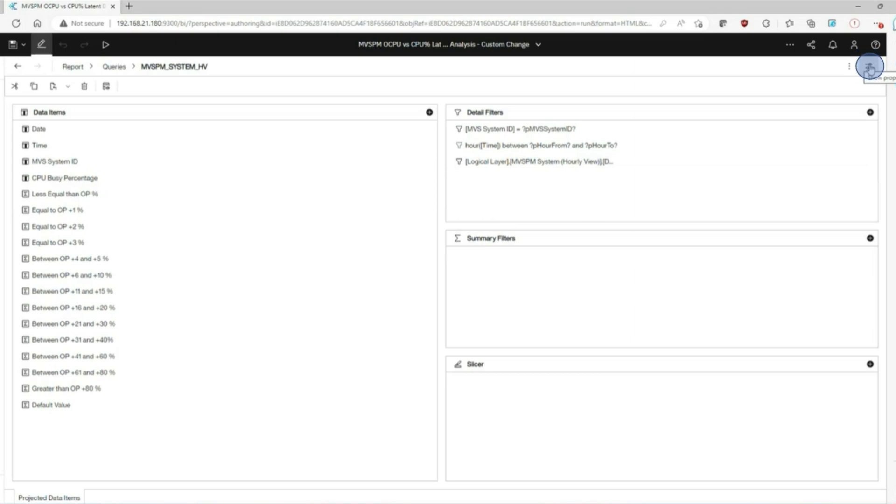
left_click(869, 69)
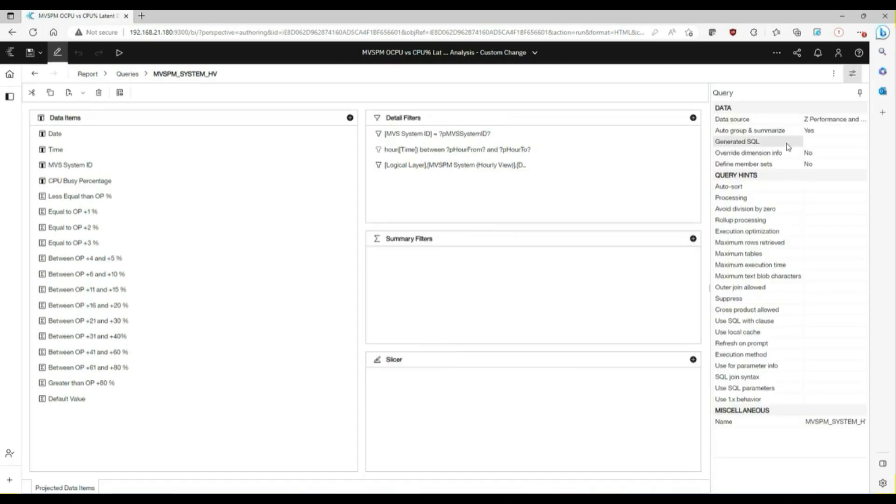
- Examine the native SQL generated for the MVSPM_SYSTEM_HV query in an enlarged window
left_click(840, 145)
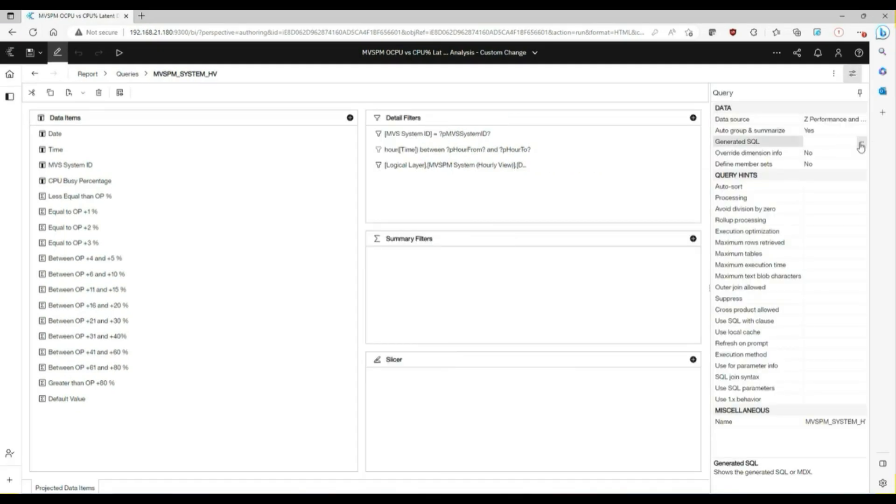
left_click(861, 145)
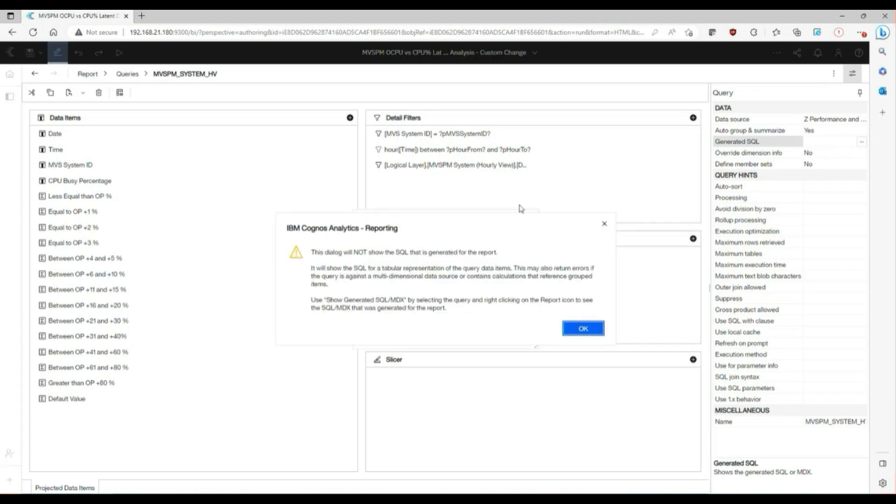
left_click(579, 328)
left_click_drag(466, 224, 312, 136)
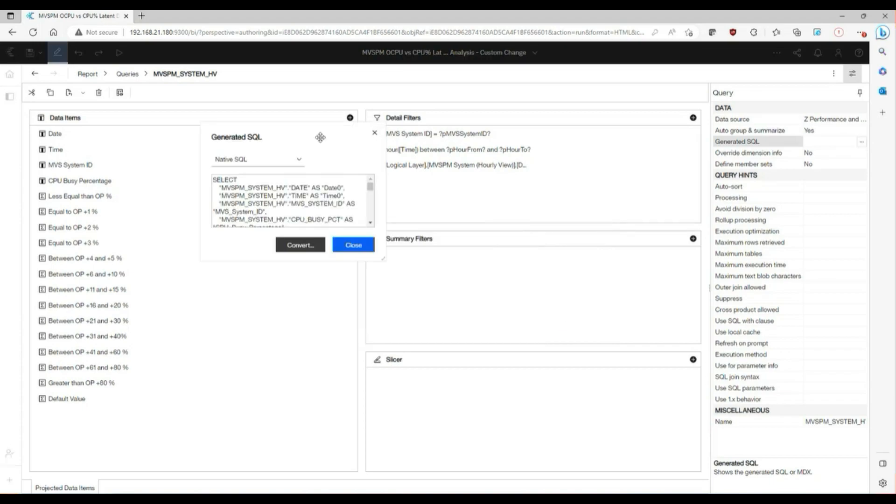
left_click_drag(384, 260, 714, 465)
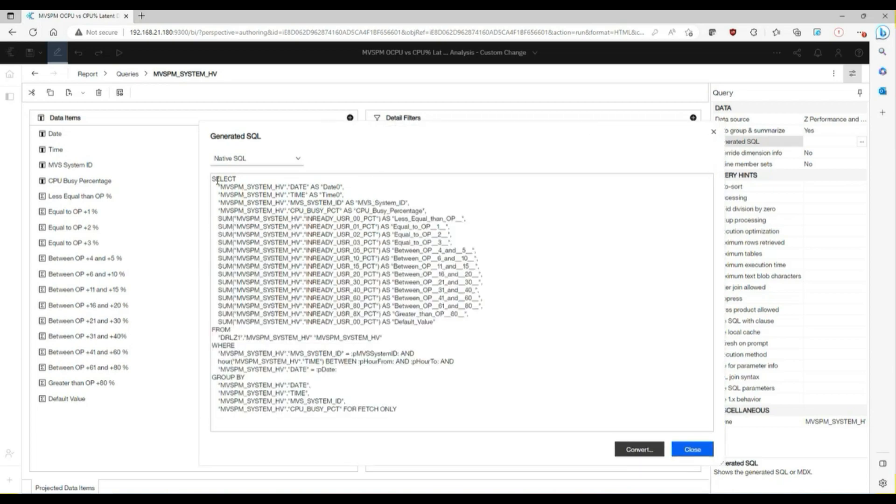
left_click_drag(213, 179, 492, 414)
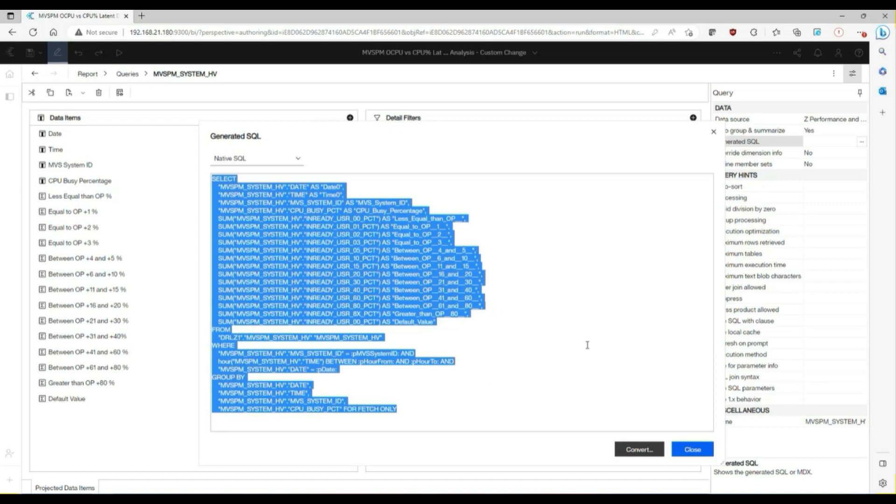
left_click(693, 449)
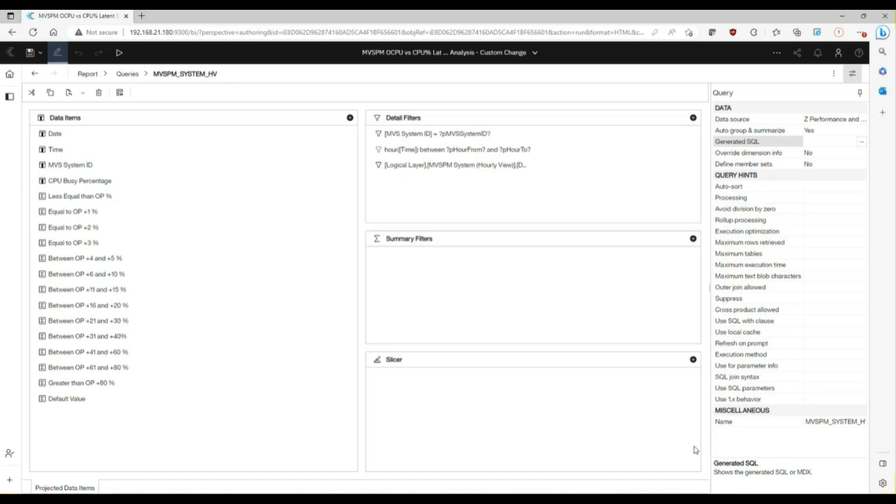
- Inspect the expression of the Date data item to identify its source table in the Logical Layer
double_click(77, 138)
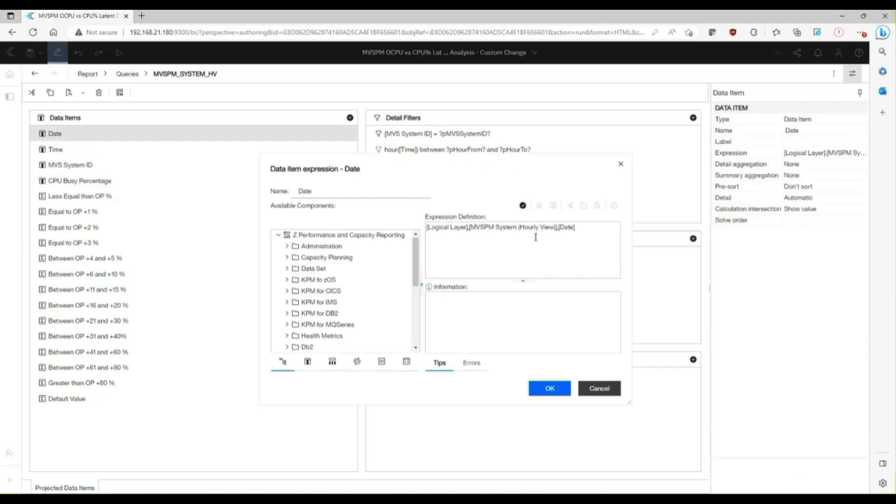
left_click_drag(470, 227, 558, 225)
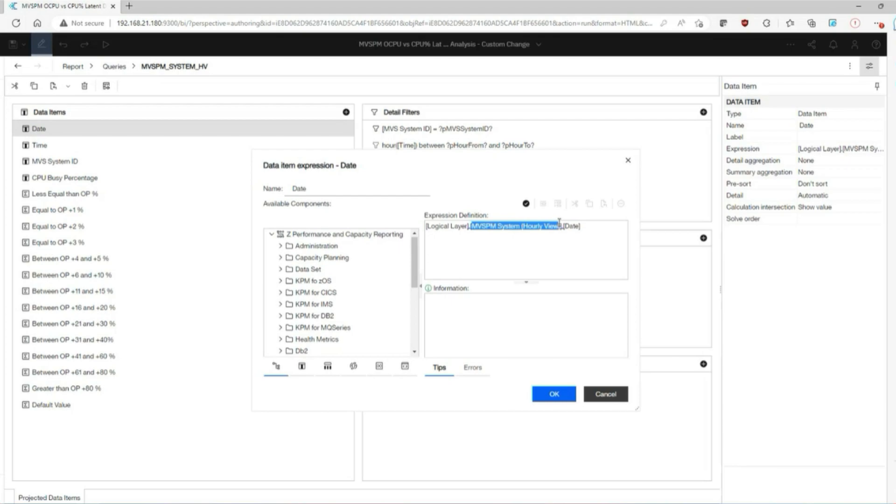
left_click_drag(559, 223, 559, 223)
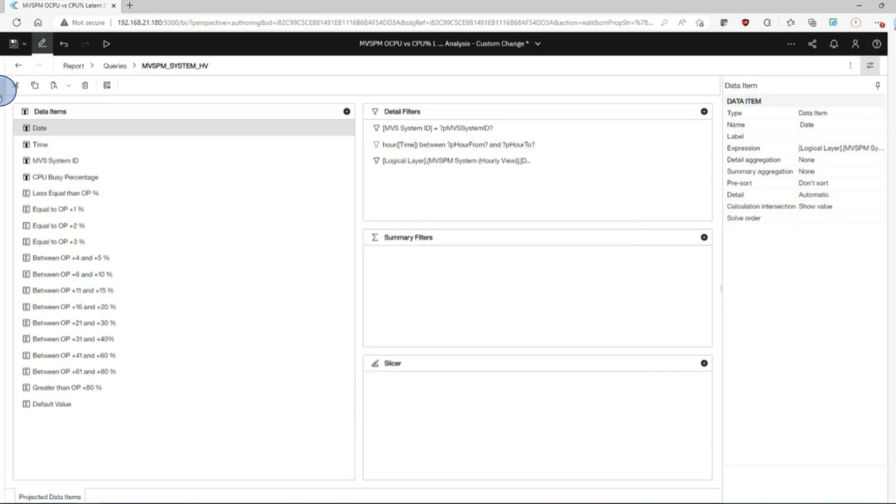
- Add Period Name from MVSPM System (Hourly View), under zOS Performance Management System Statistics, to the query's data items after MVS System ID
left_click(0, 89)
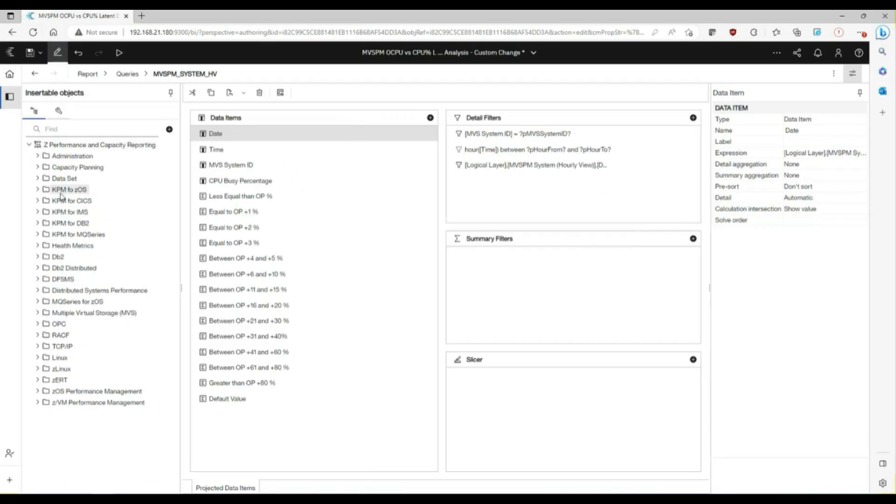
left_click(38, 393)
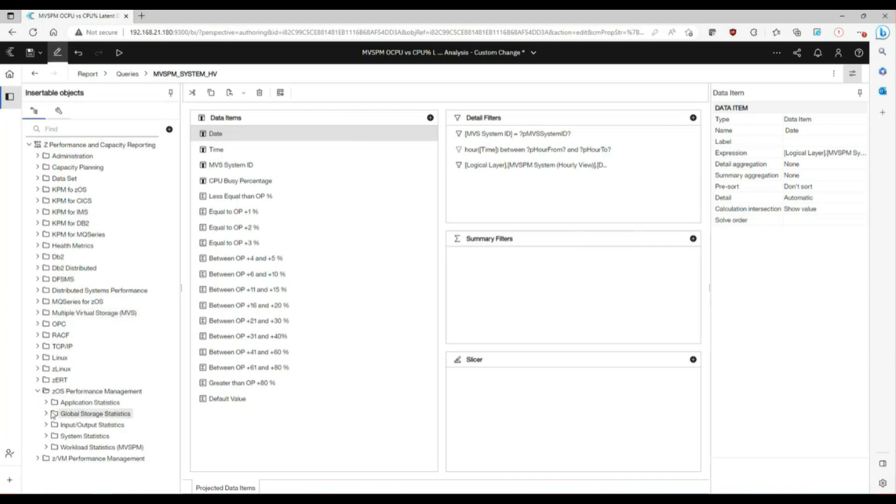
left_click(46, 436)
scroll(112, 338, "down", 1)
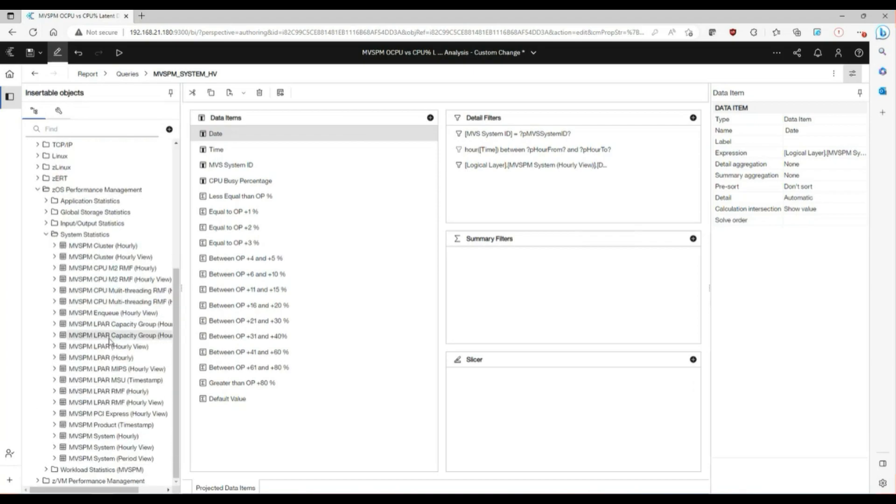
scroll(112, 340, "up", 1)
scroll(134, 425, "down", 1)
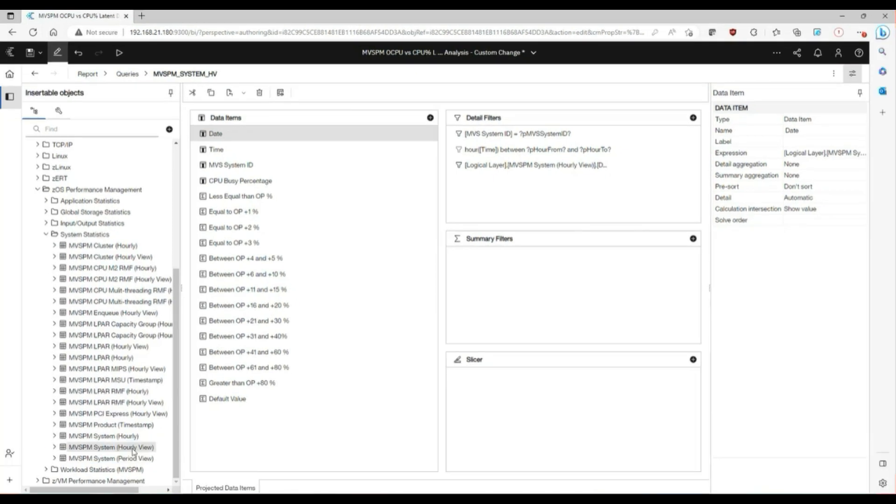
left_click(55, 447)
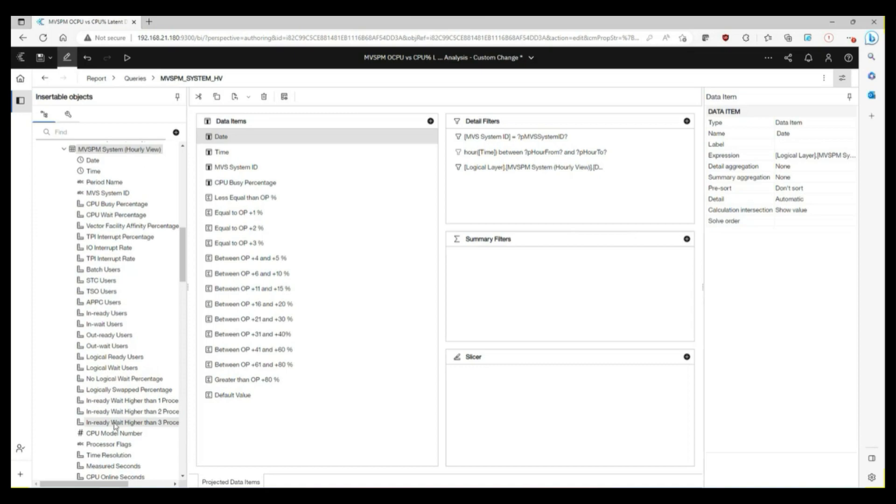
left_click_drag(103, 182, 215, 179)
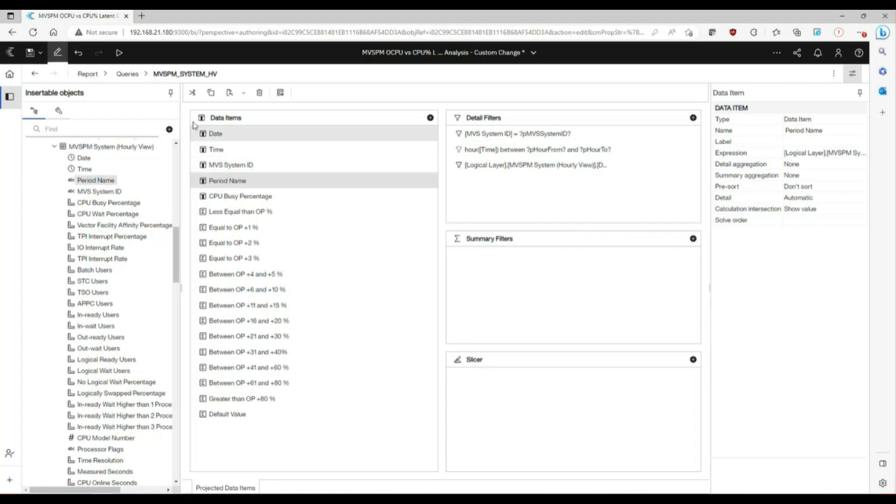
- Check the query's generated SQL for the Period Name column
left_click(107, 78)
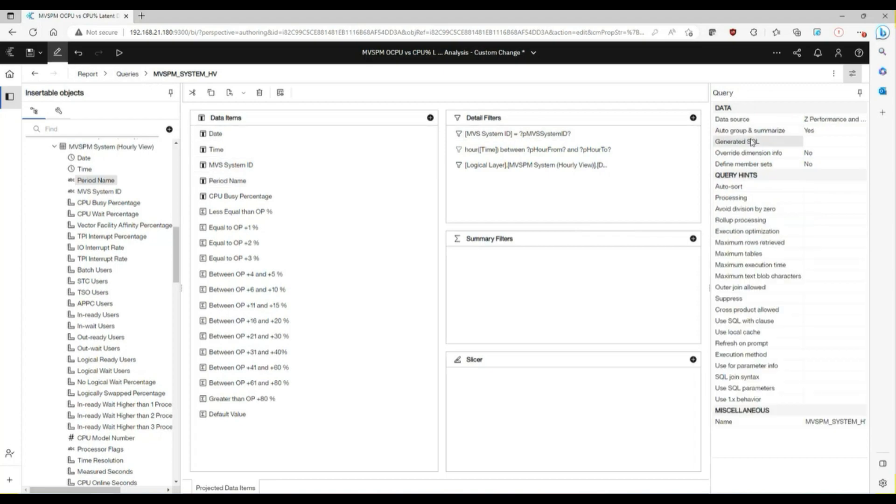
left_click(840, 145)
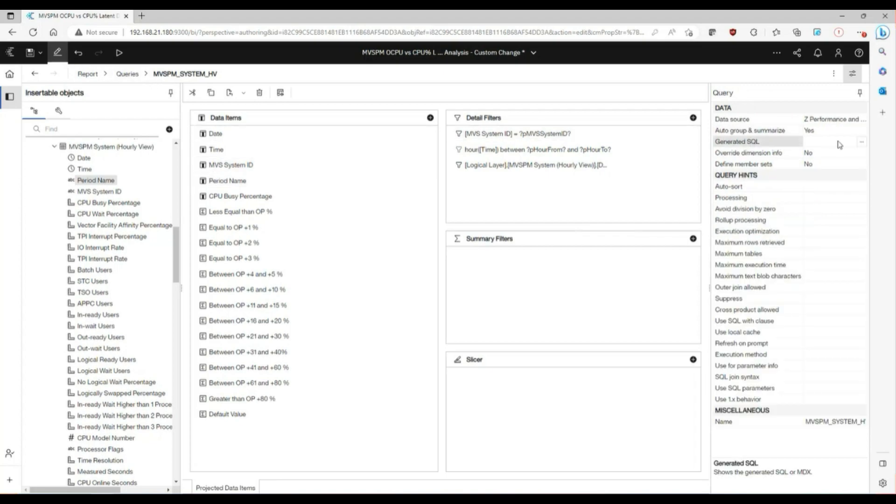
left_click(863, 144)
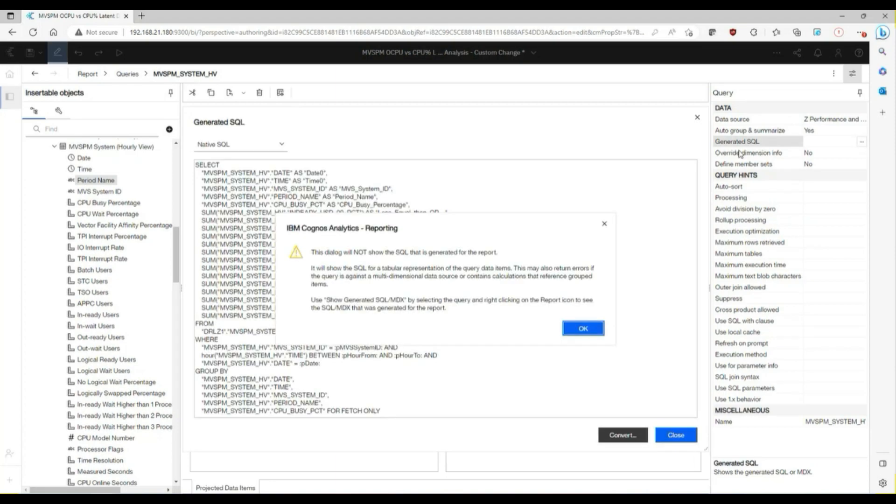
left_click(581, 328)
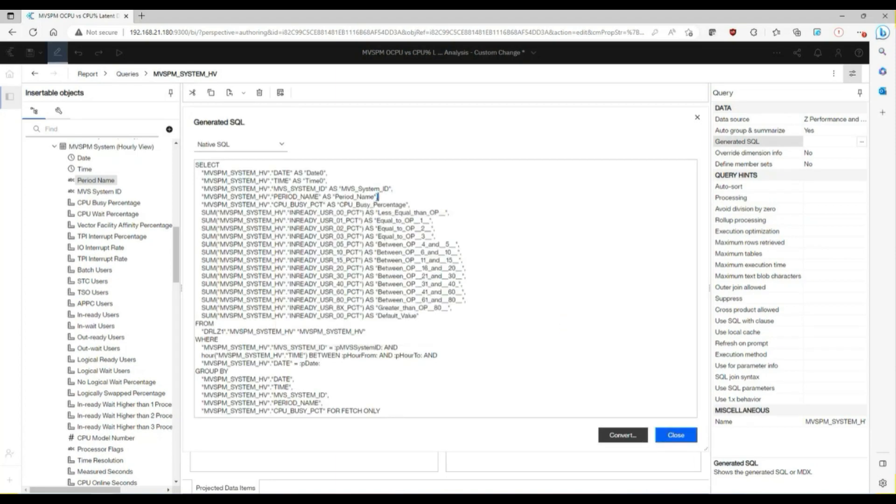
left_click_drag(380, 197, 195, 196)
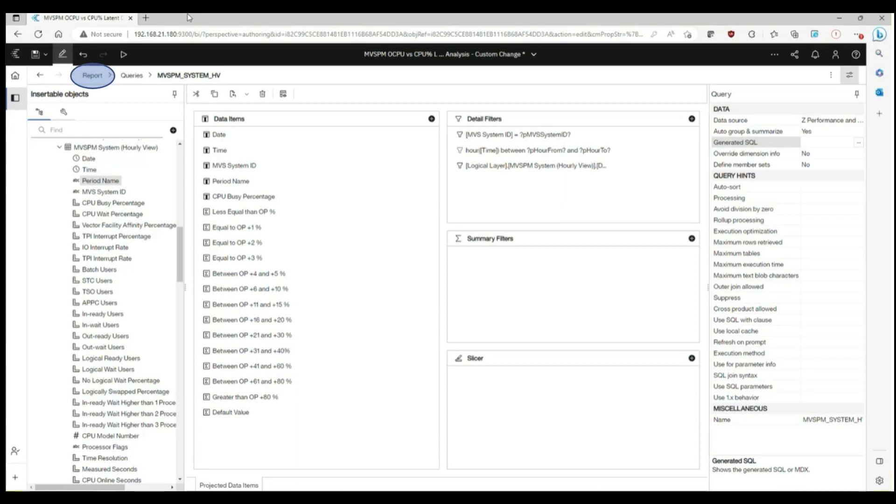
- Insert the query's Period Name item as the first column of the Report Detail page's list and group on it
left_click(93, 75)
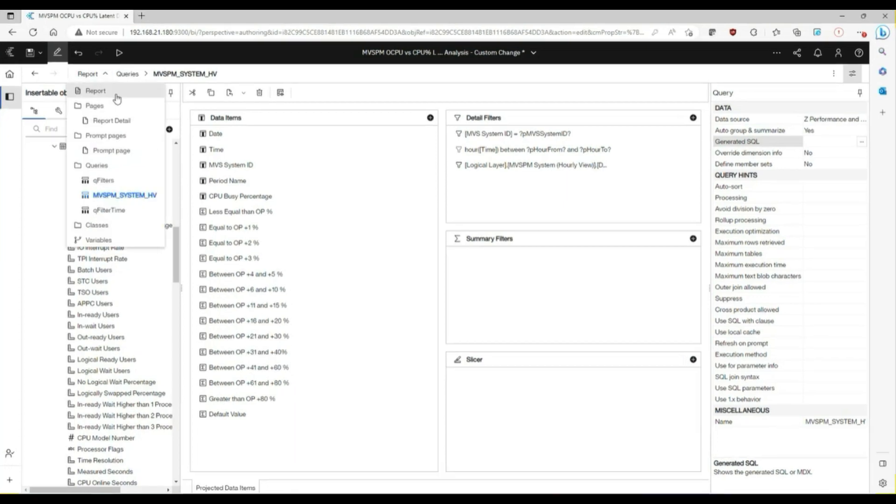
left_click(112, 121)
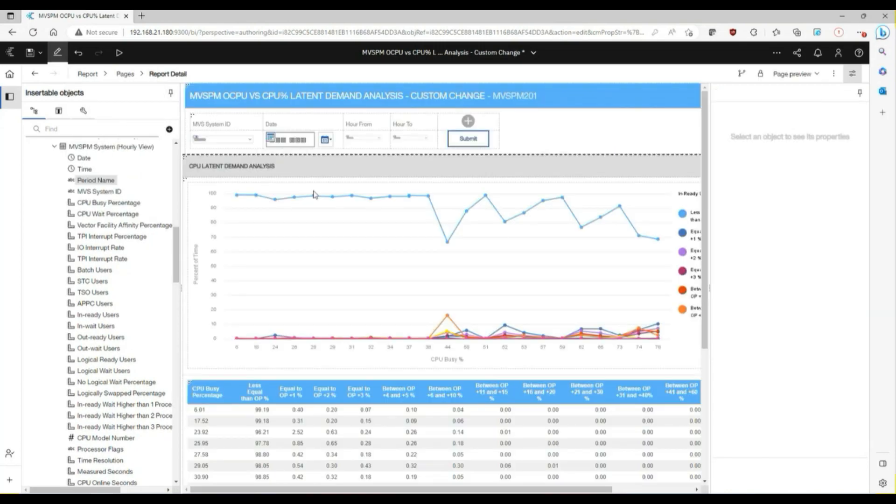
left_click(59, 112)
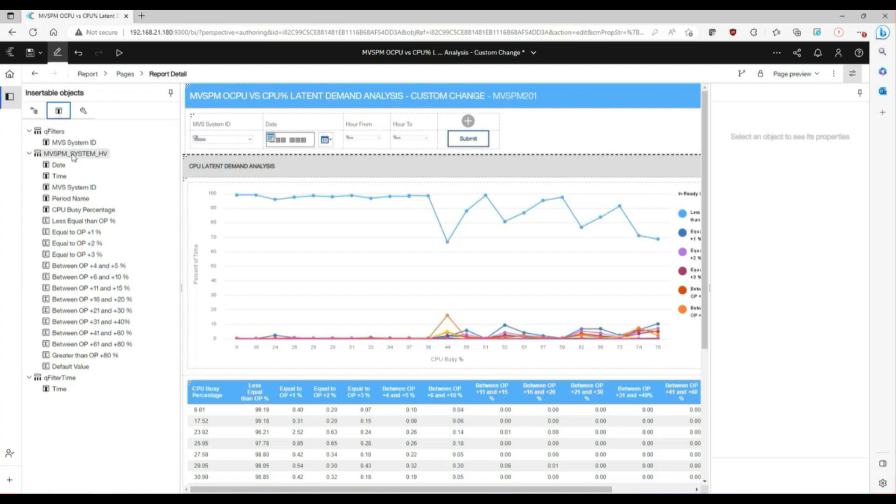
left_click_drag(71, 201, 197, 404)
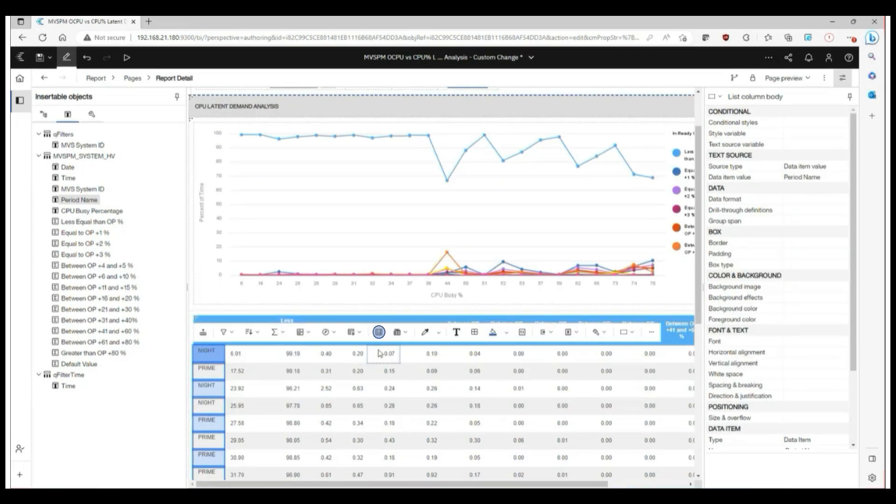
left_click(378, 334)
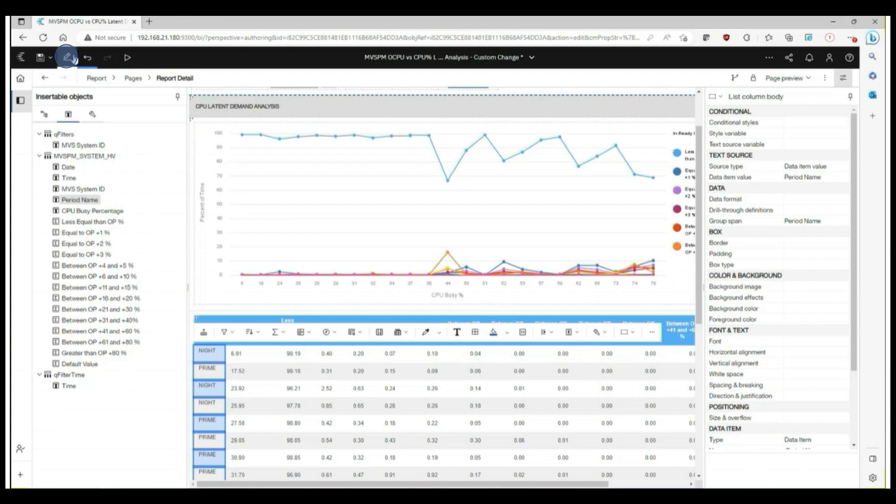
- Run the customized report with the existing filter selections and save it
left_click(66, 57)
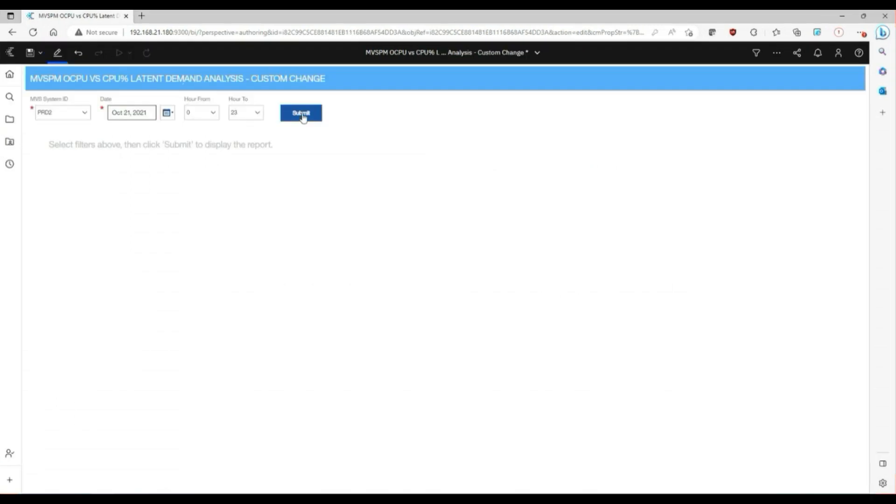
left_click(303, 114)
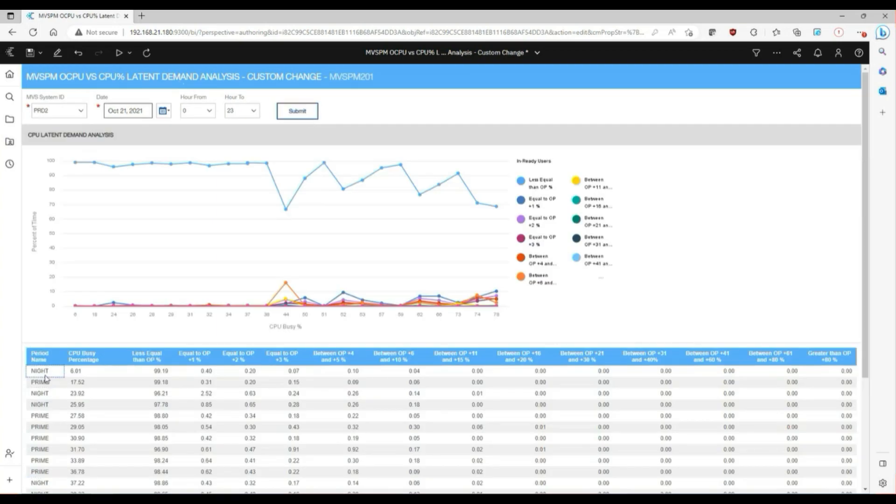
left_click(29, 54)
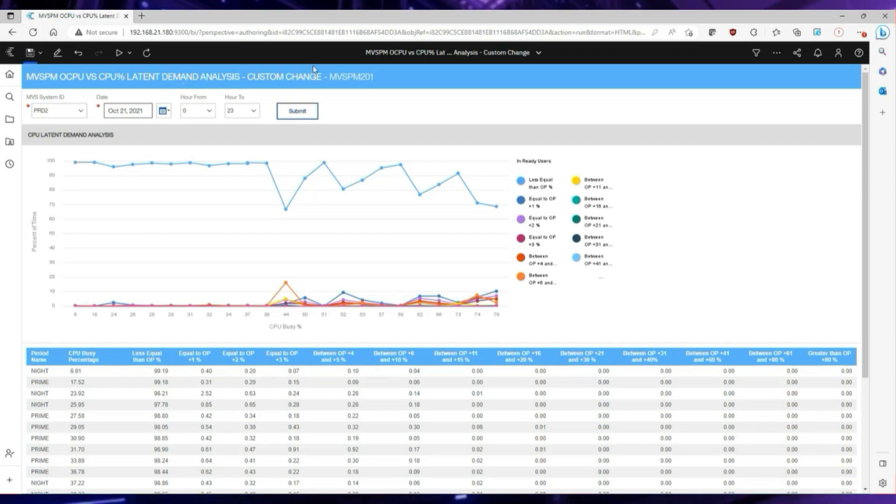